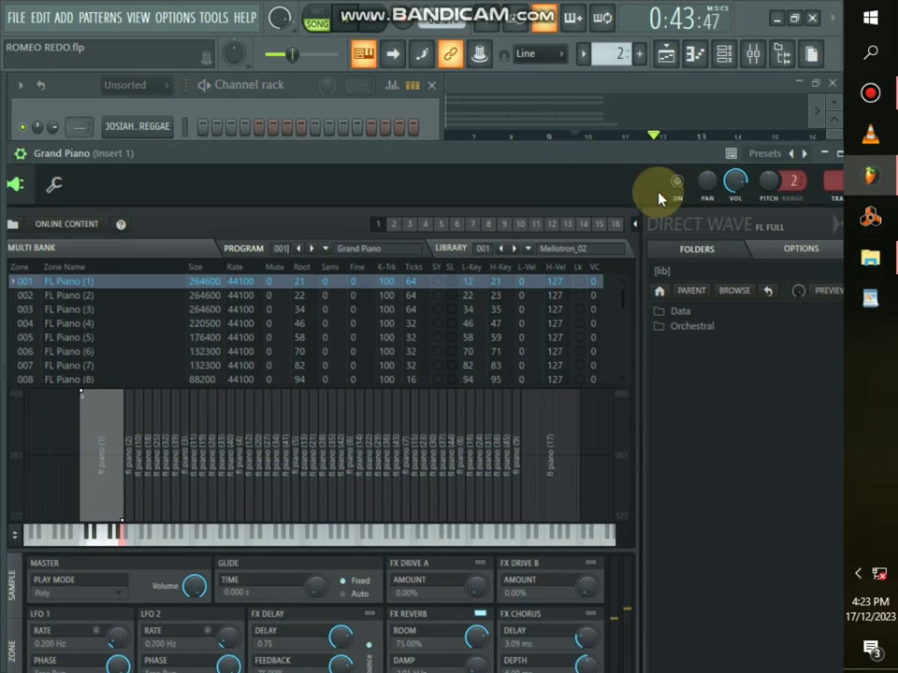
Step: Put away the Grand Piano window and view the Sakura instrument with its GUITAR Picked II DS preset, then close it
left_click_drag(656, 191, 502, 267)
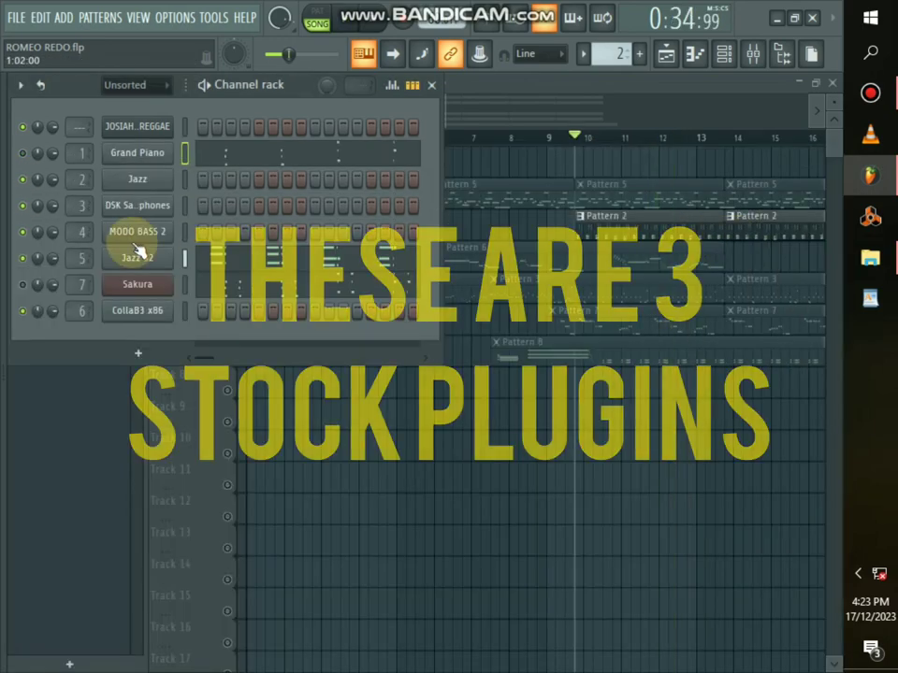
left_click(119, 287)
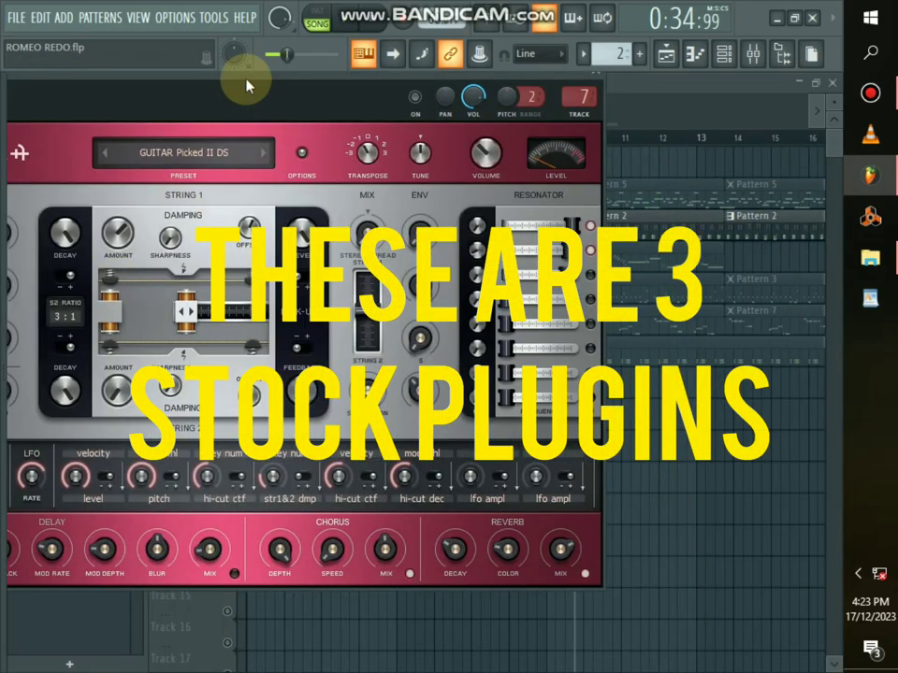
left_click_drag(246, 86, 296, 141)
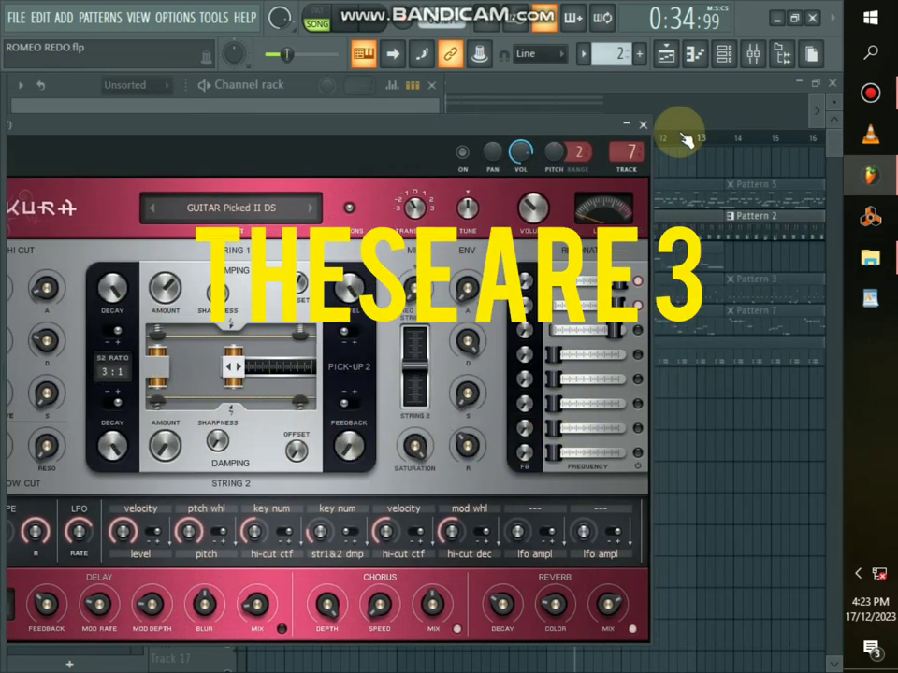
left_click(642, 126)
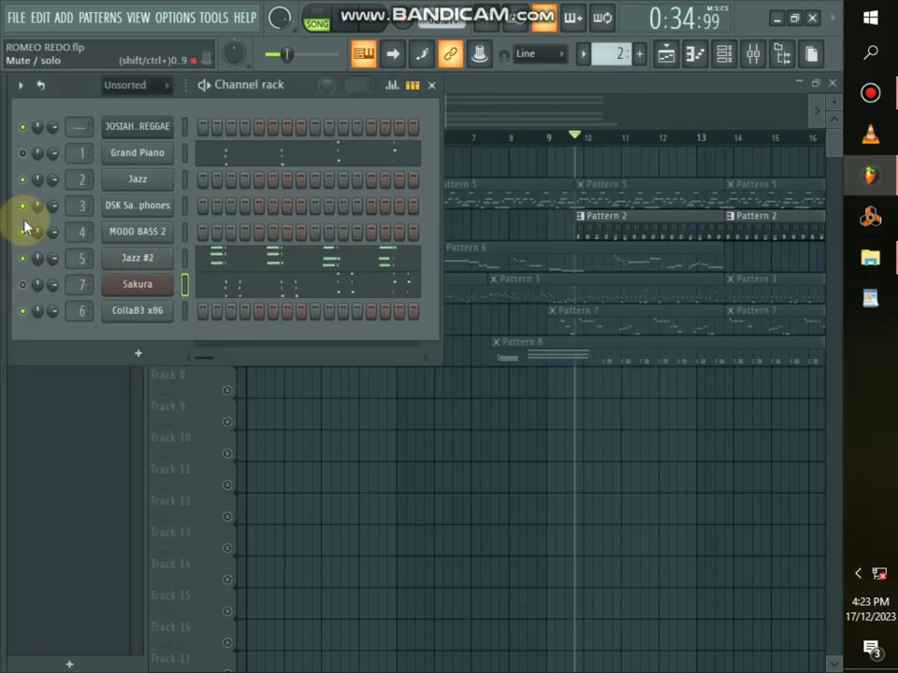
Step: Unmute the Grand Piano and Sakura channels and play Pattern 2 with its three instruments together
key("space")
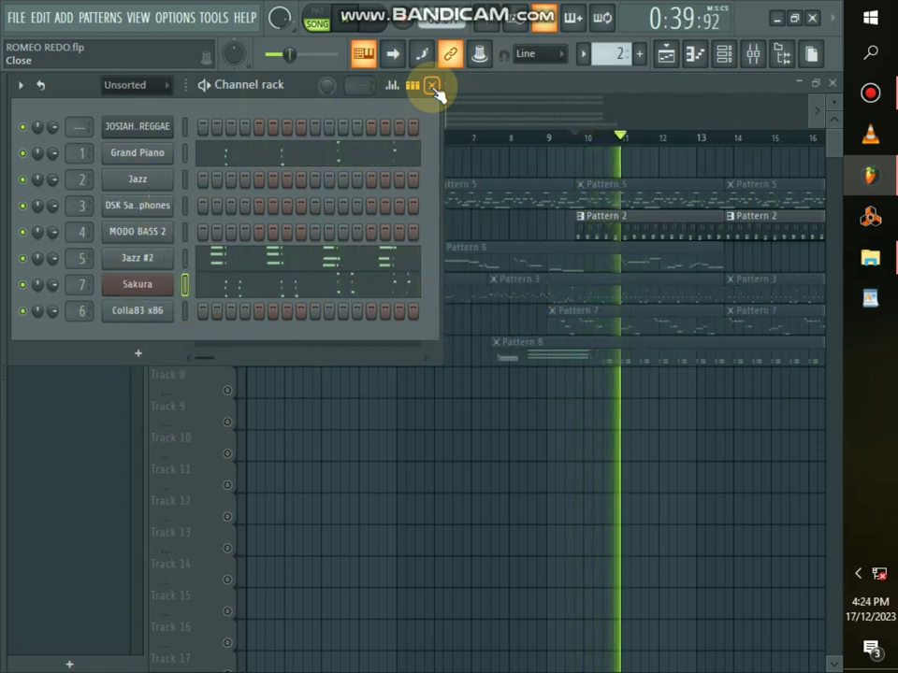
left_click(432, 86)
key("space")
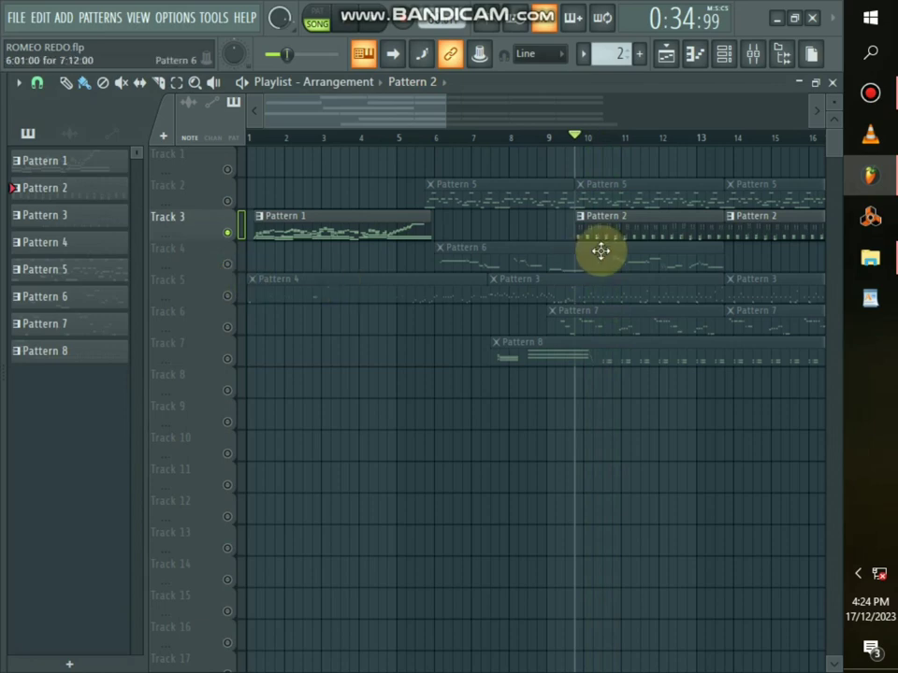
Step: Unmute Track 4 and set the song position to the start of Pattern 6, near bar 6
left_click(600, 251)
left_click(227, 265)
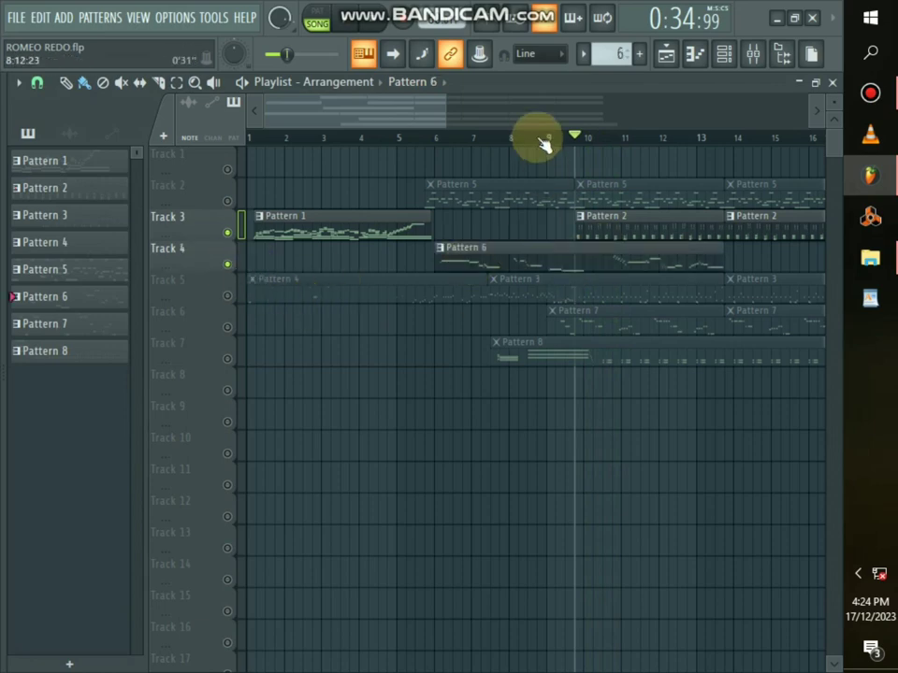
left_click_drag(451, 140, 435, 141)
Step: View the DSK Saxophones instrument with its Soprano Sax sound while auditioning Pattern 6, then close it and stop playback
left_click(739, 58)
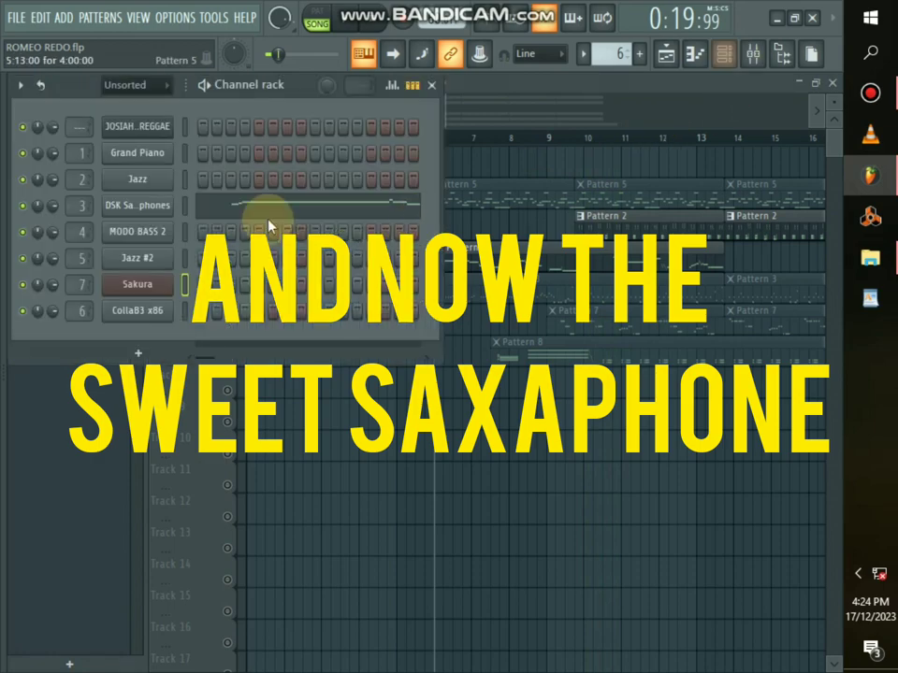
left_click(144, 205)
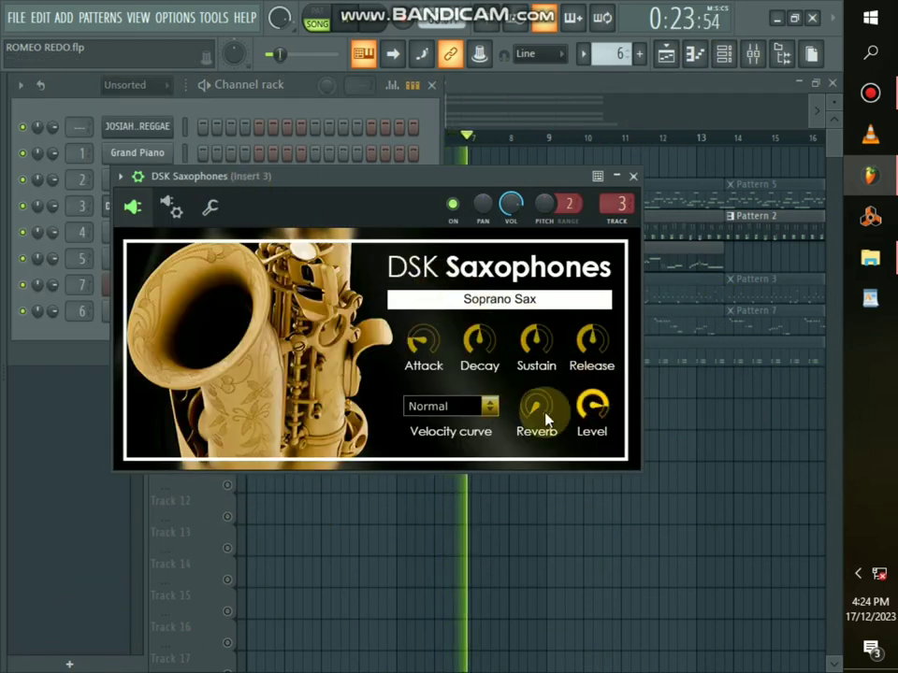
key("space")
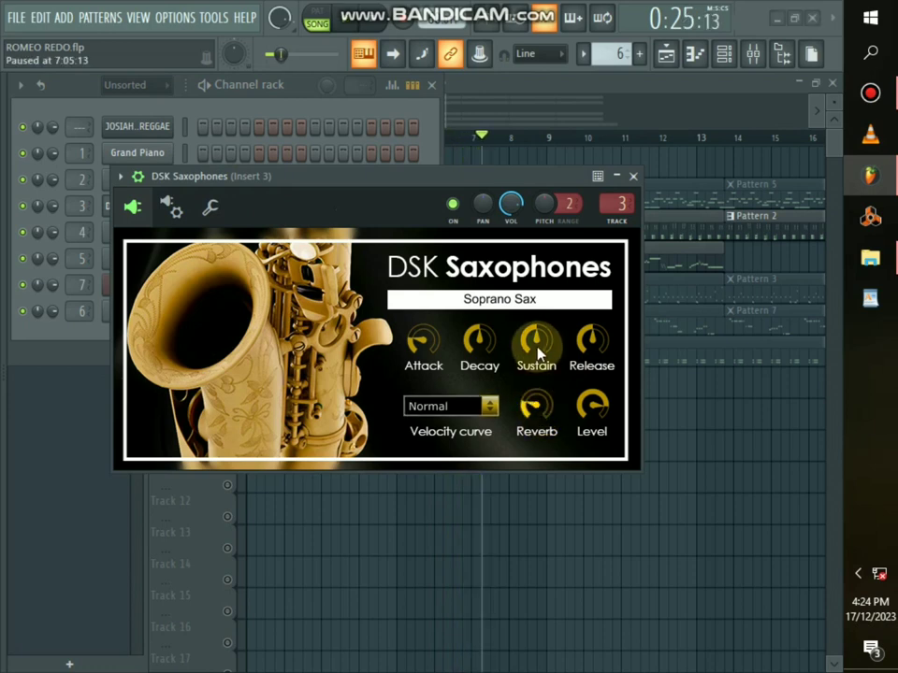
left_click(633, 175)
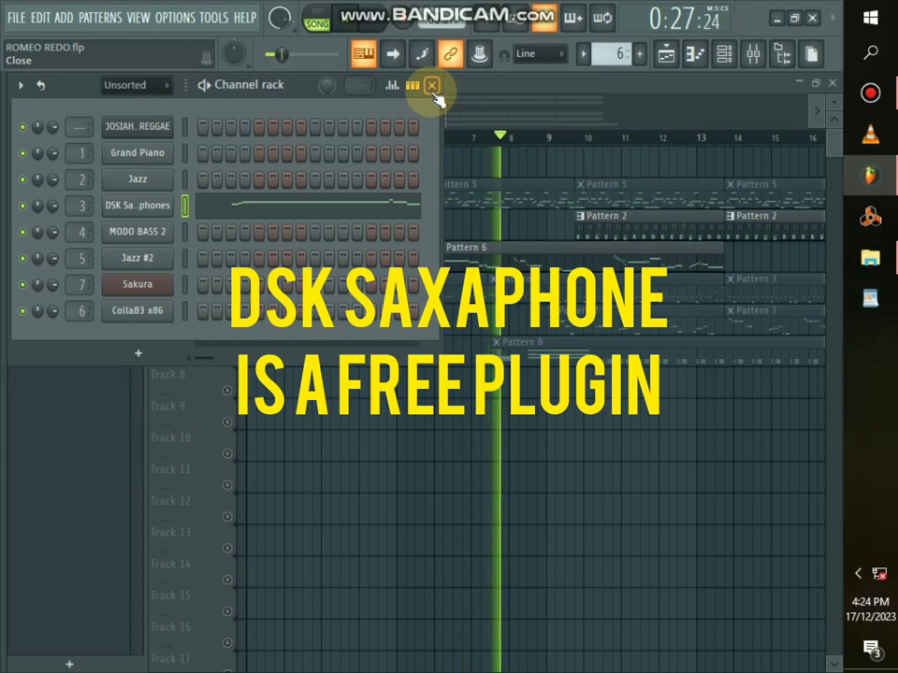
left_click(432, 86)
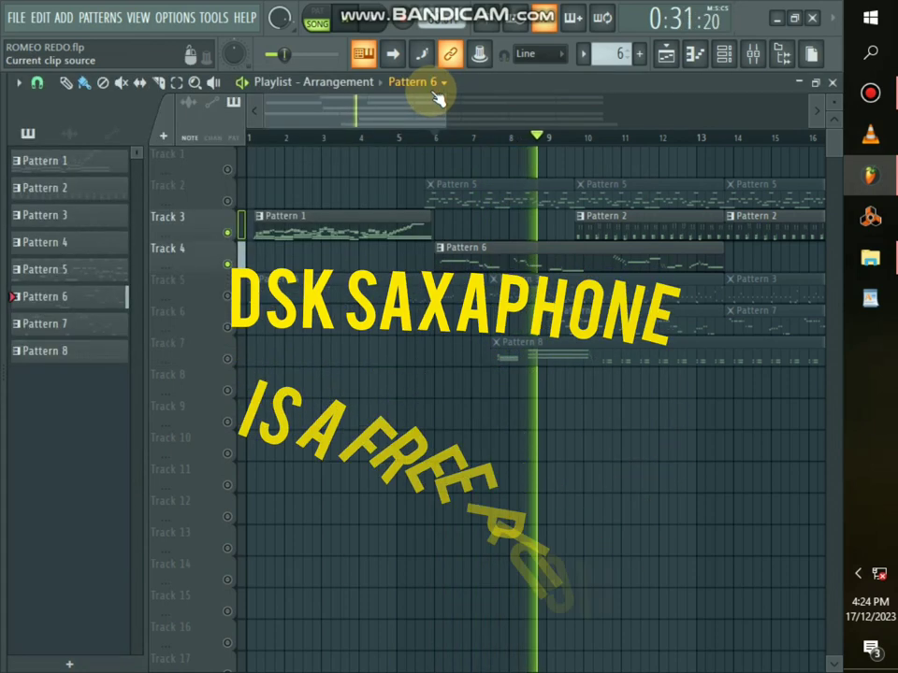
key("space")
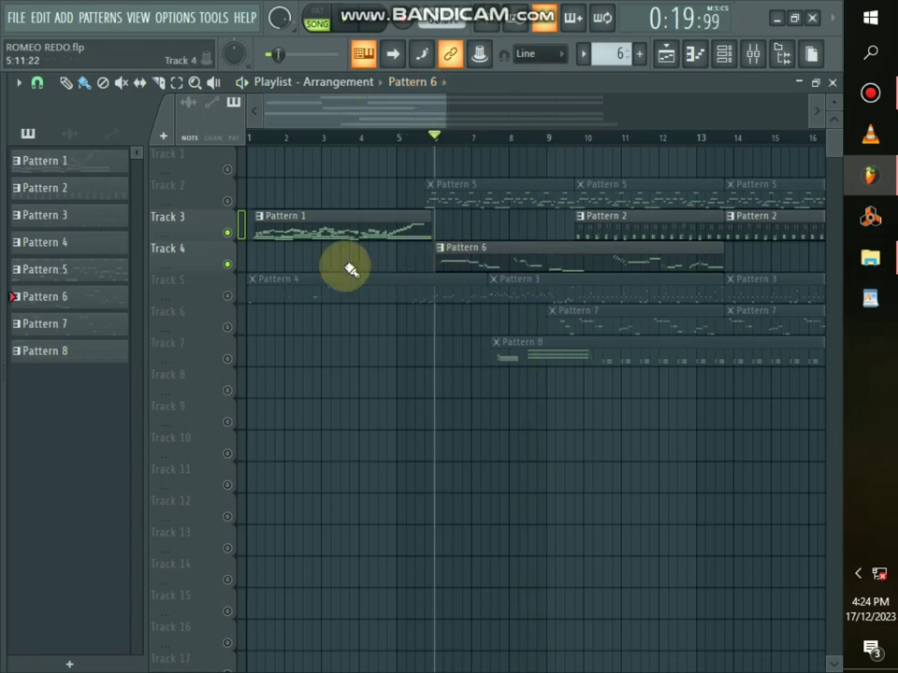
Step: Solo Track 5 and audition the drums of Pattern 3 while viewing the JOSIAH ROOTS REGGAE drum kit
right_click(227, 296)
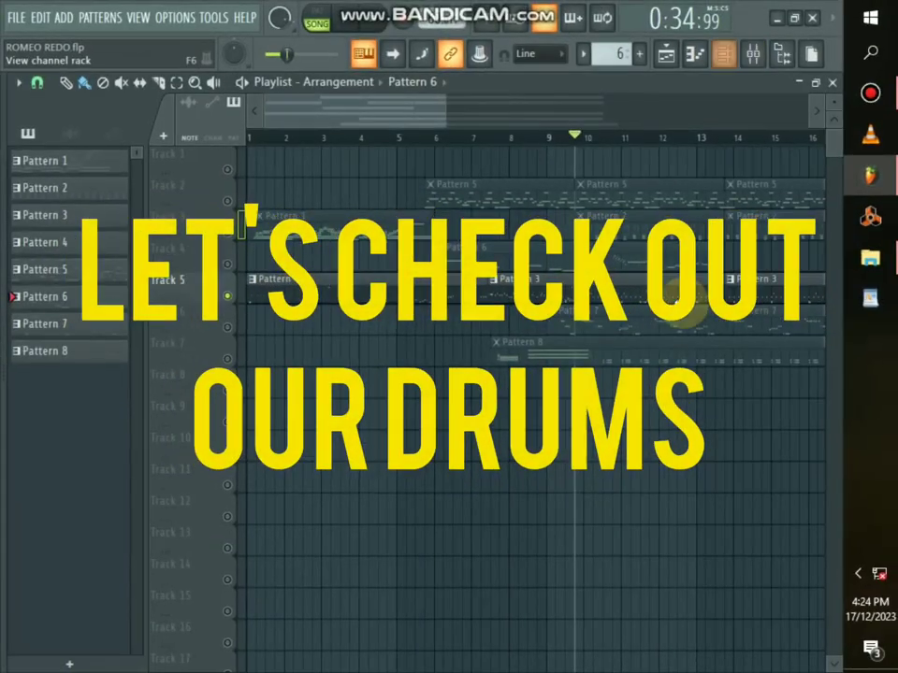
left_click(723, 56)
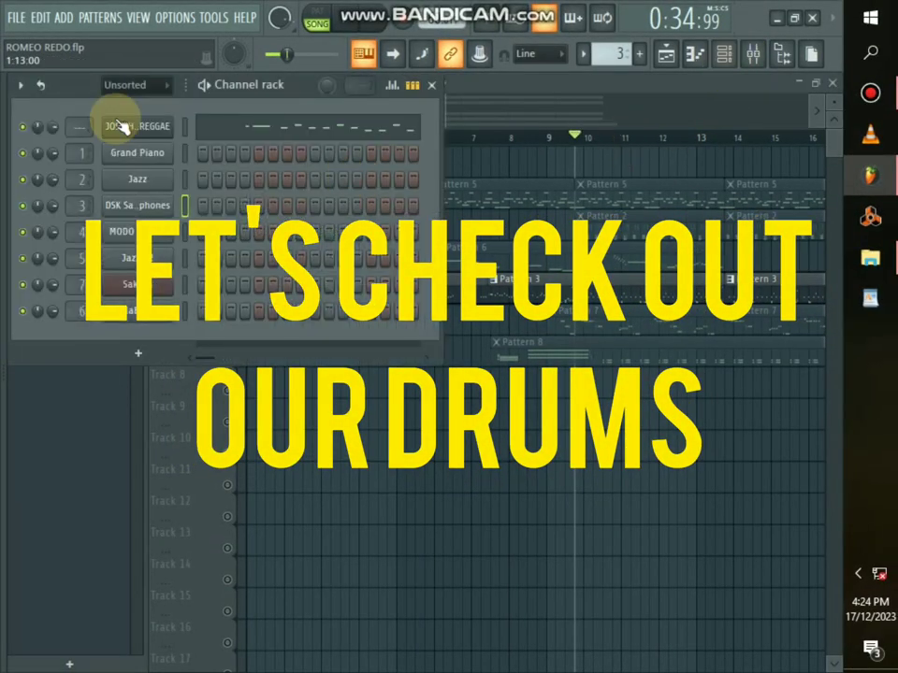
left_click(112, 128)
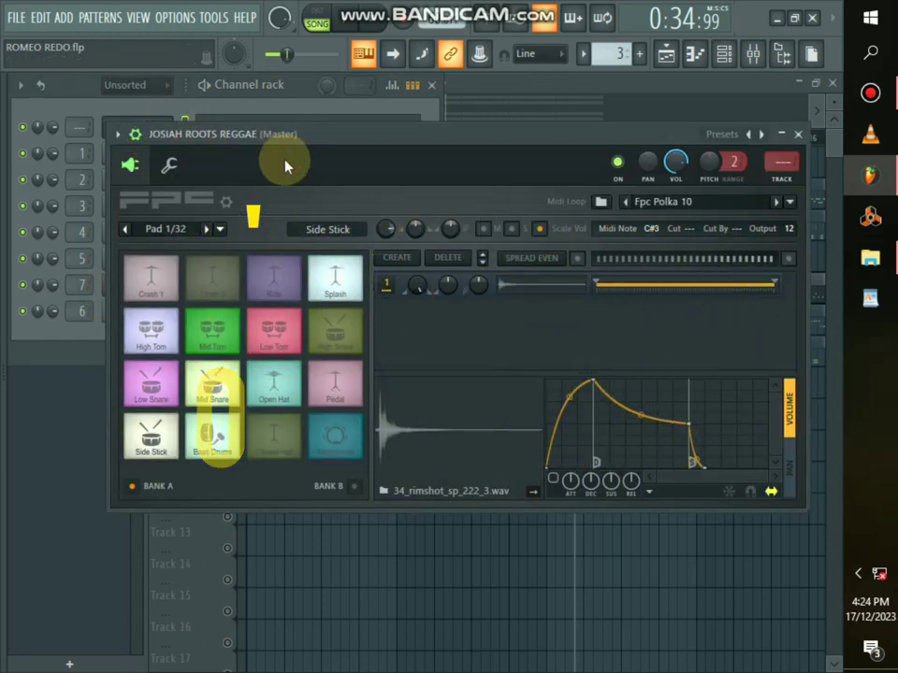
key("space")
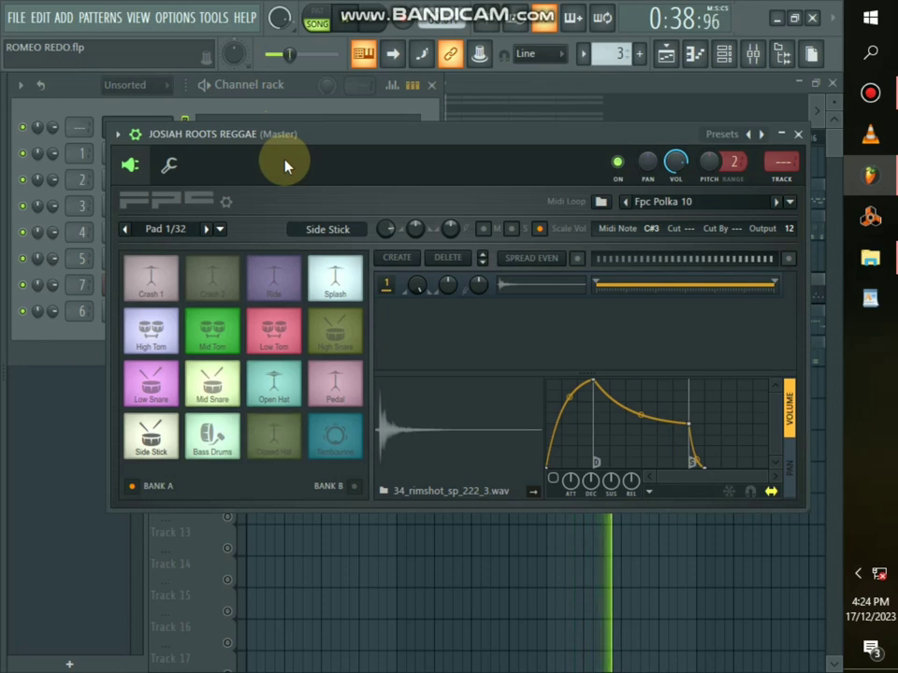
left_click(802, 136)
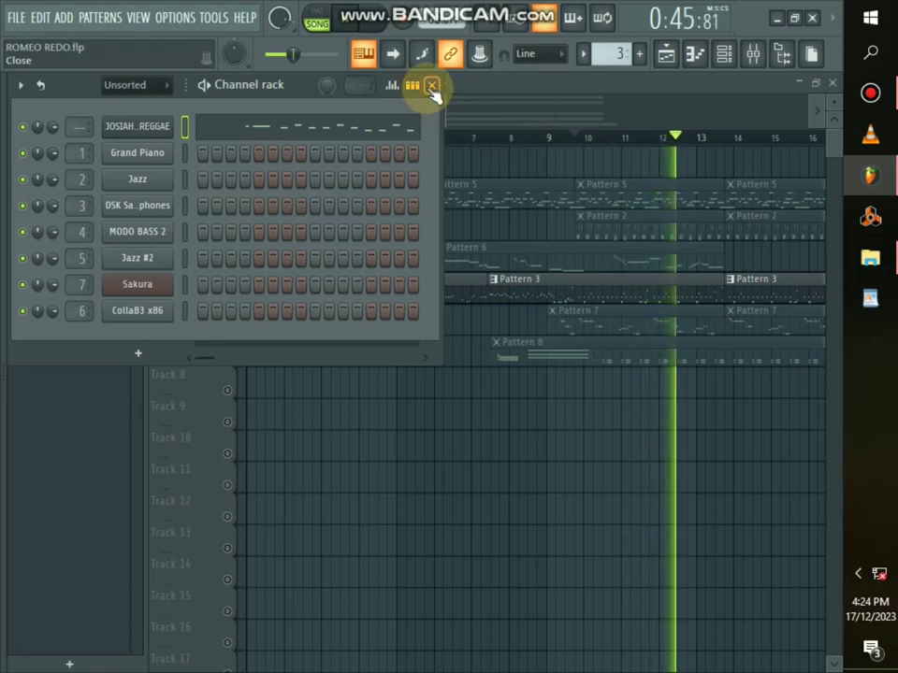
key("space")
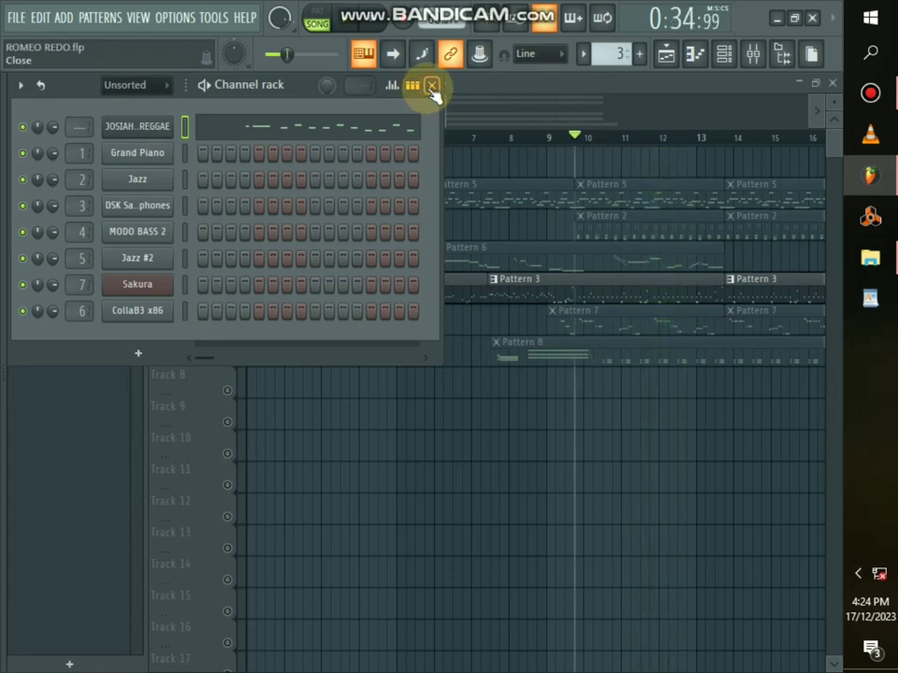
left_click(432, 86)
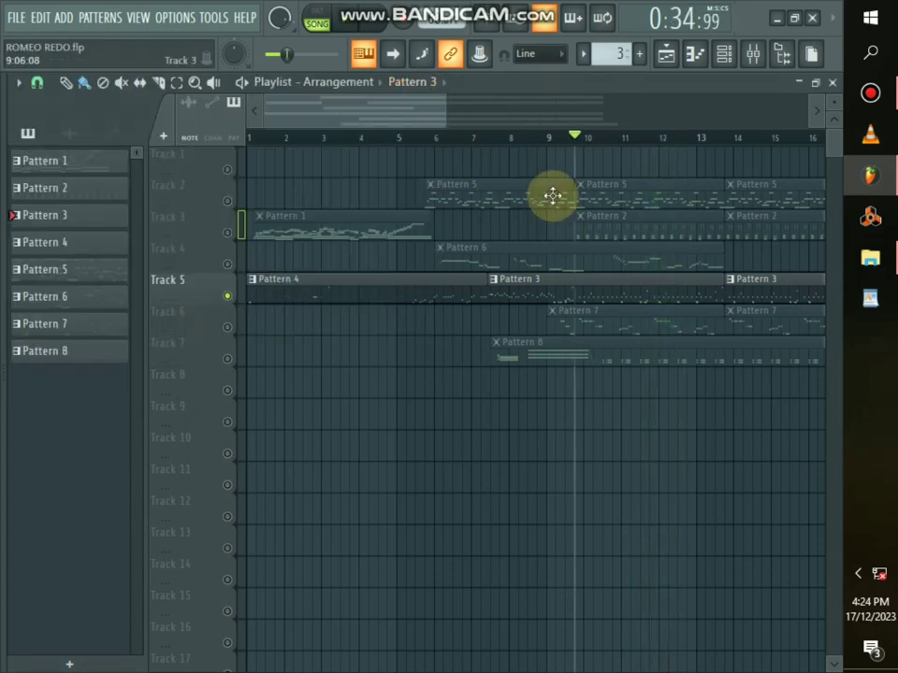
Step: Solo Track 6 and audition the bass of Pattern 7 from about bar 10 while viewing the MODO BASS 2 Fusion J-Bass model
left_click(547, 143)
left_click(602, 331)
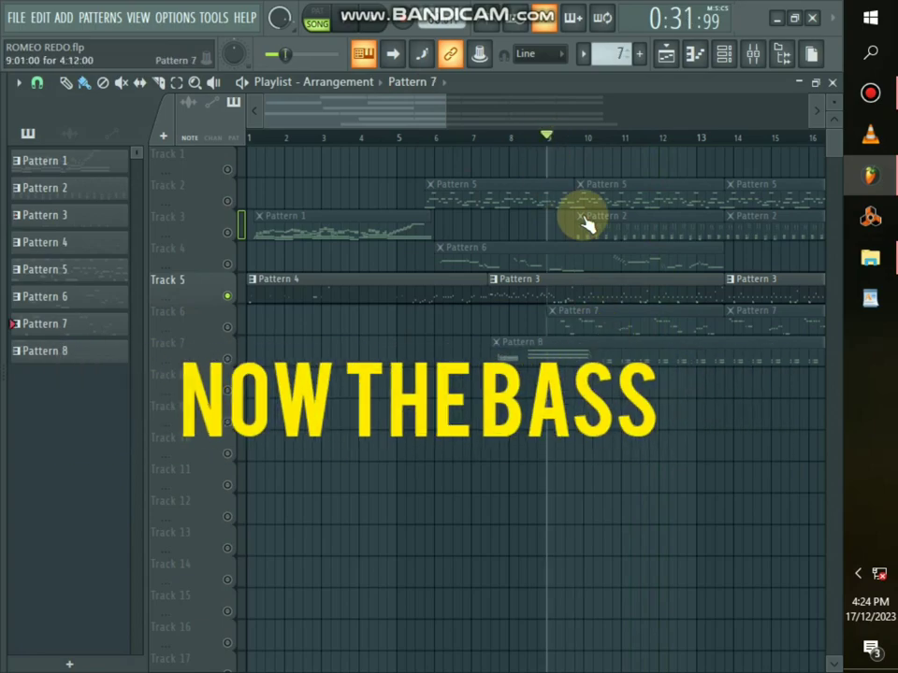
left_click(585, 142)
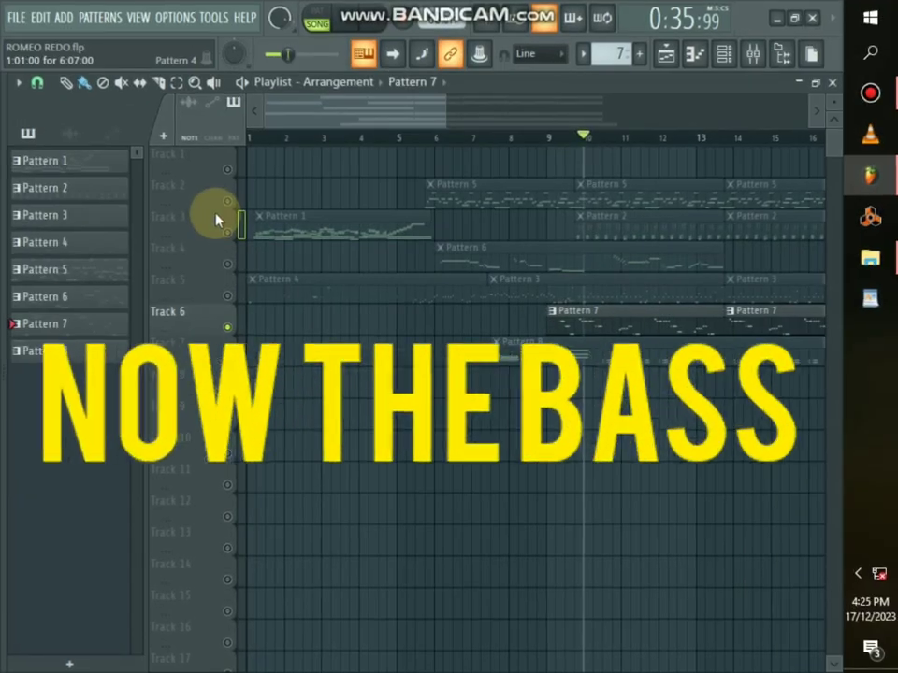
key("F6")
left_click(150, 233)
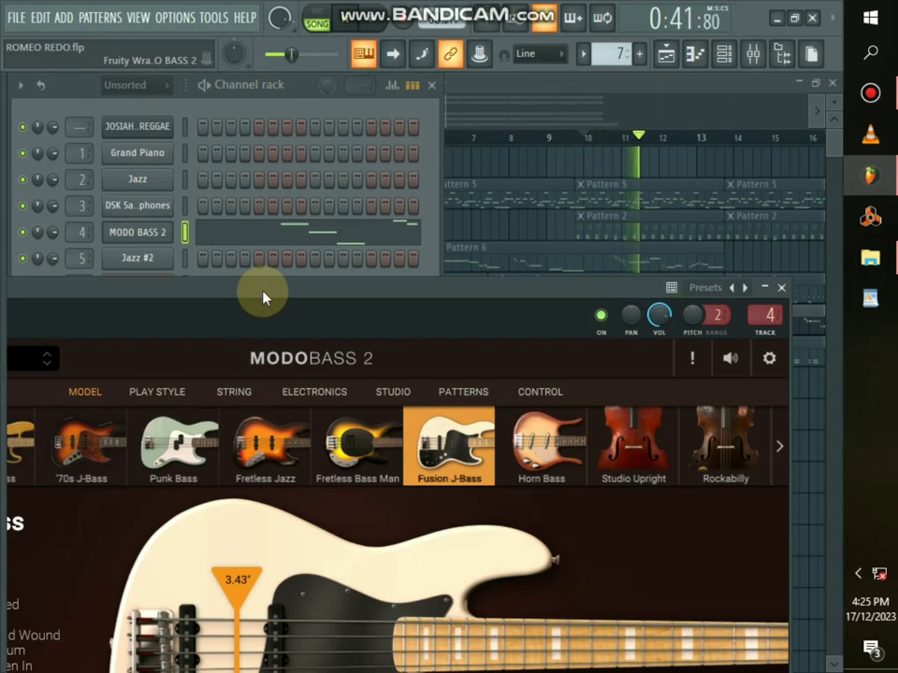
left_click(784, 287)
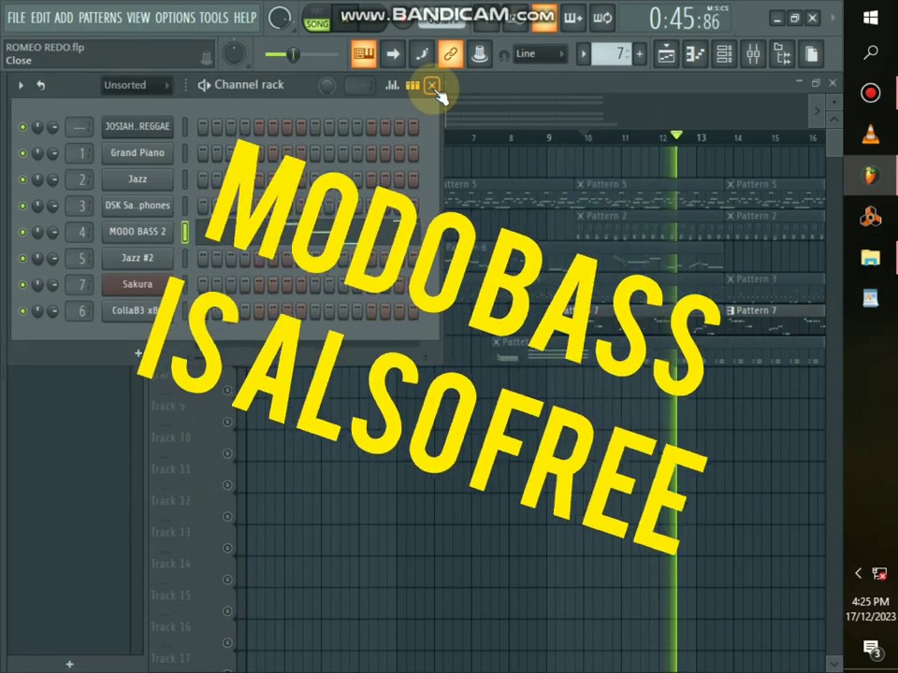
left_click(433, 87)
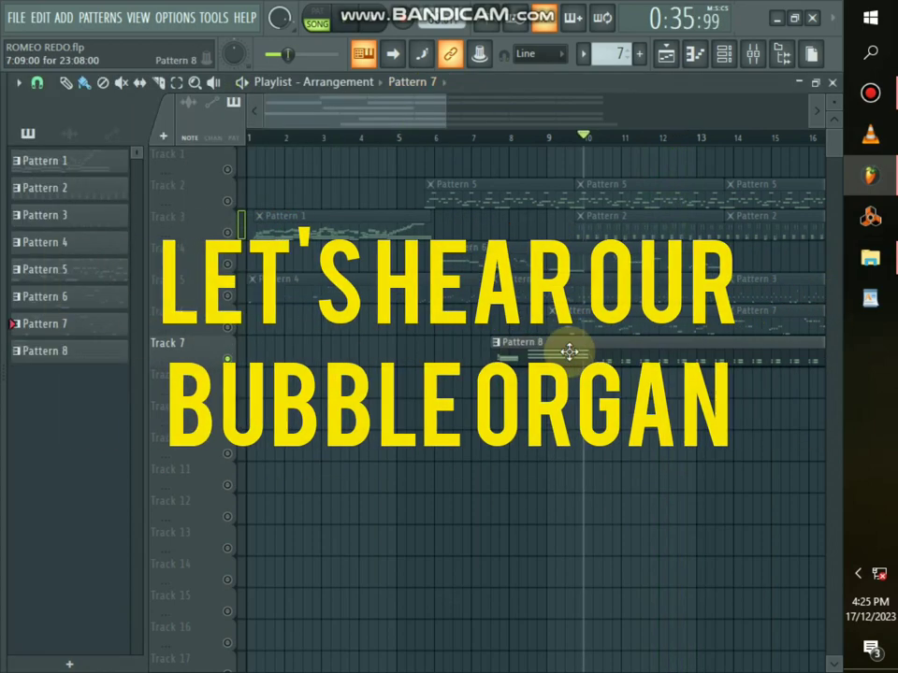
Step: Open Pattern 8 in the piano roll and view the CollaB3 x86 organ instrument used by it
double_click(569, 351)
left_click(723, 54)
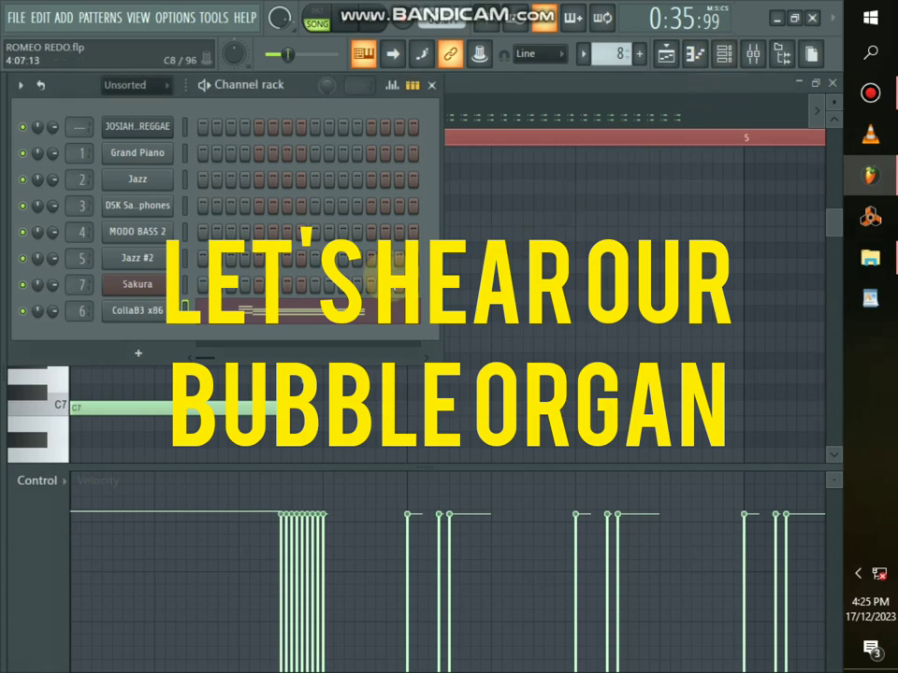
left_click(136, 311)
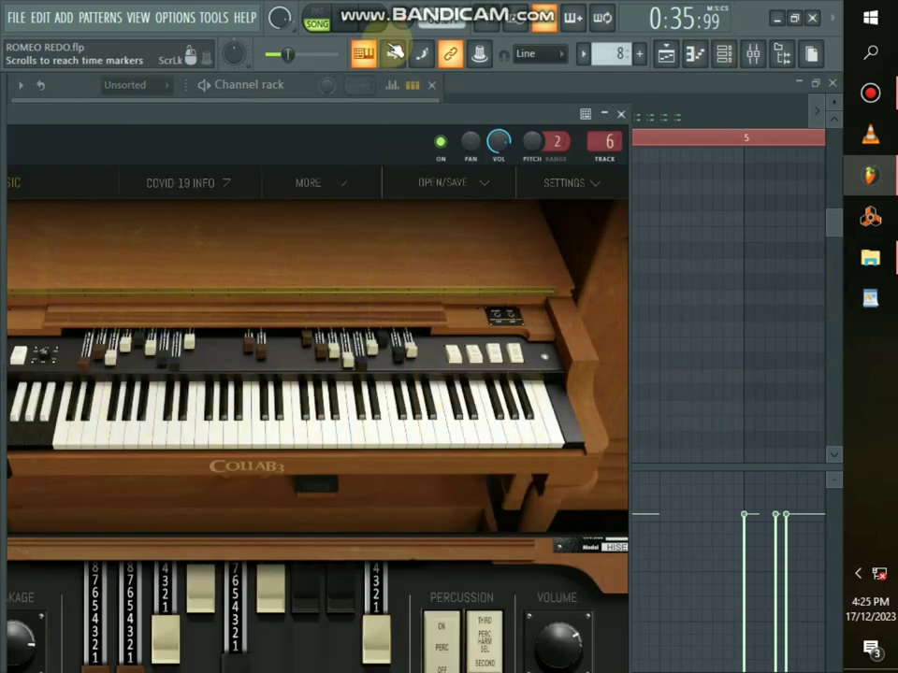
Step: Play the organ of Pattern 8 on Track 7 from bar 10 and view the effect chain on mixer Insert 6
left_click(665, 55)
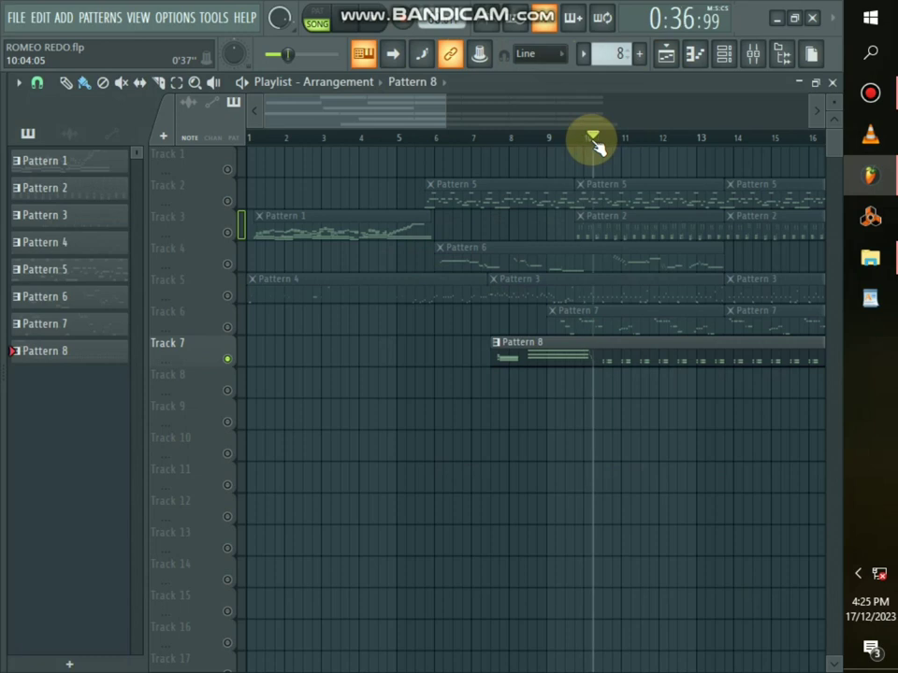
key("space")
left_click(725, 54)
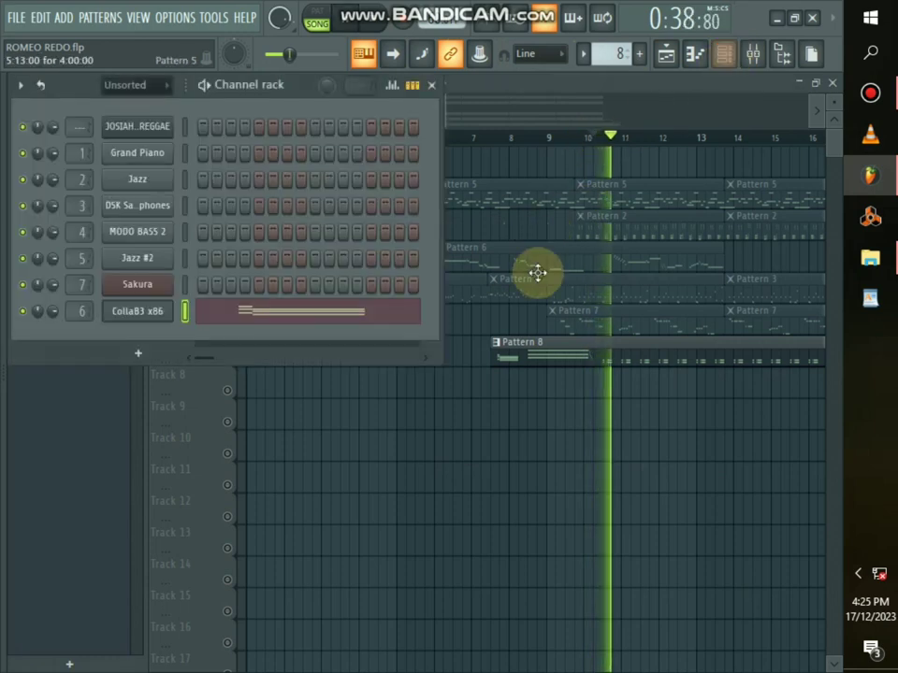
left_click(753, 56)
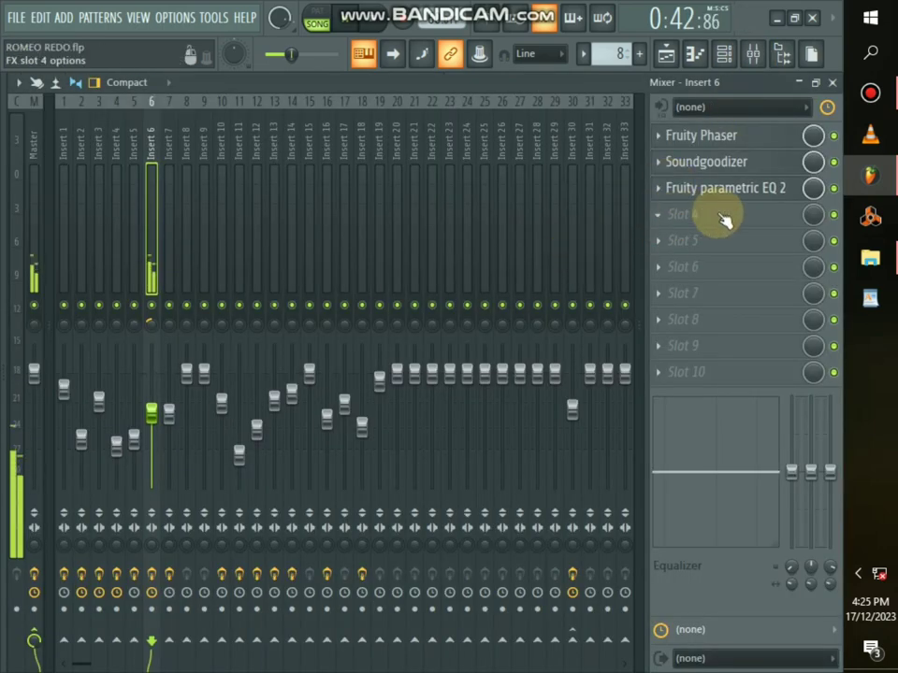
left_click(666, 56)
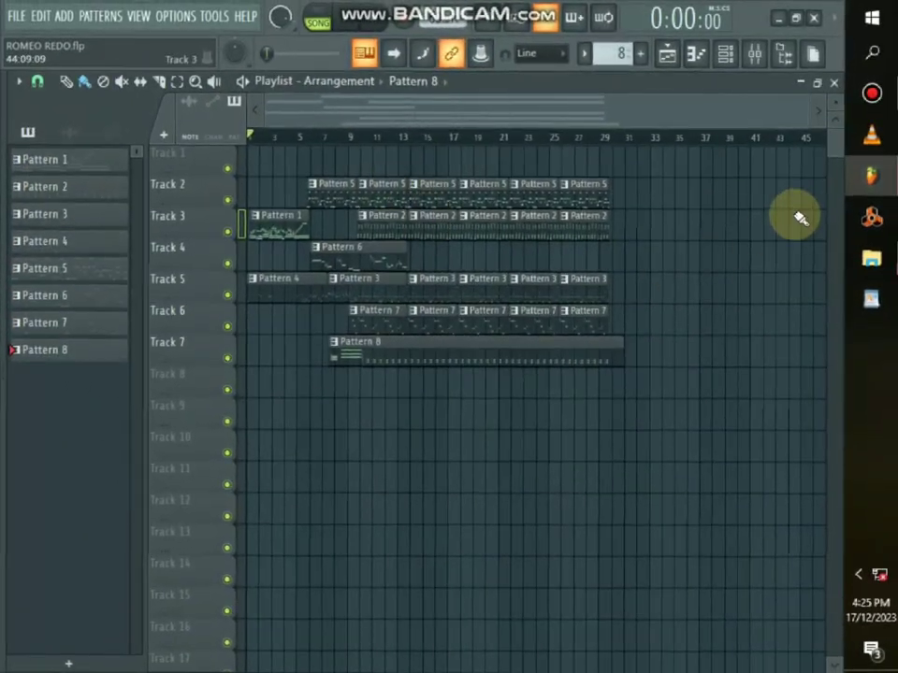
Step: Play the full arrangement from the beginning with all tracks enabled, then stop playback
key("space")
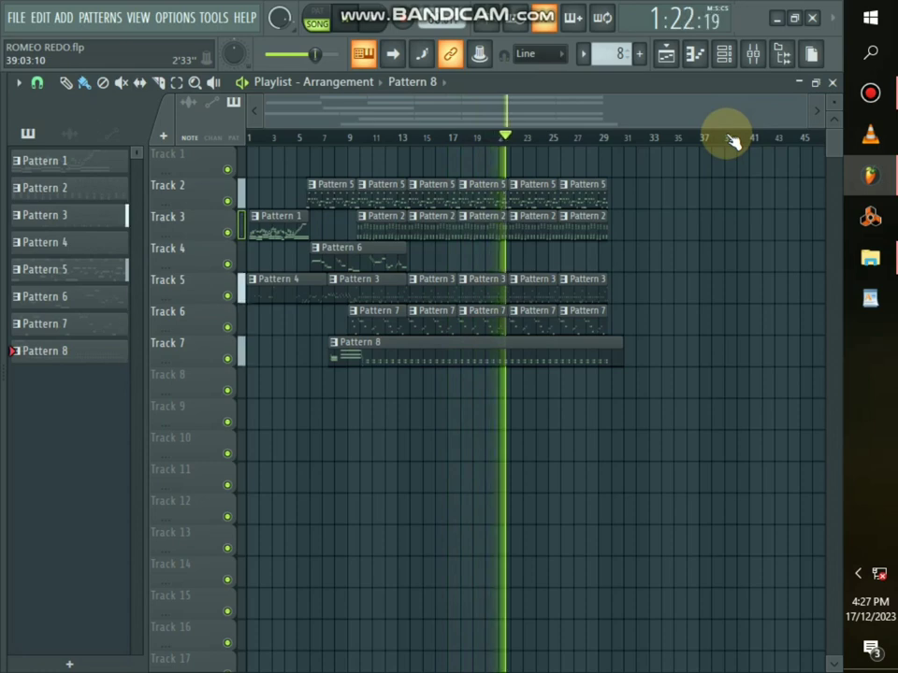
key("space")
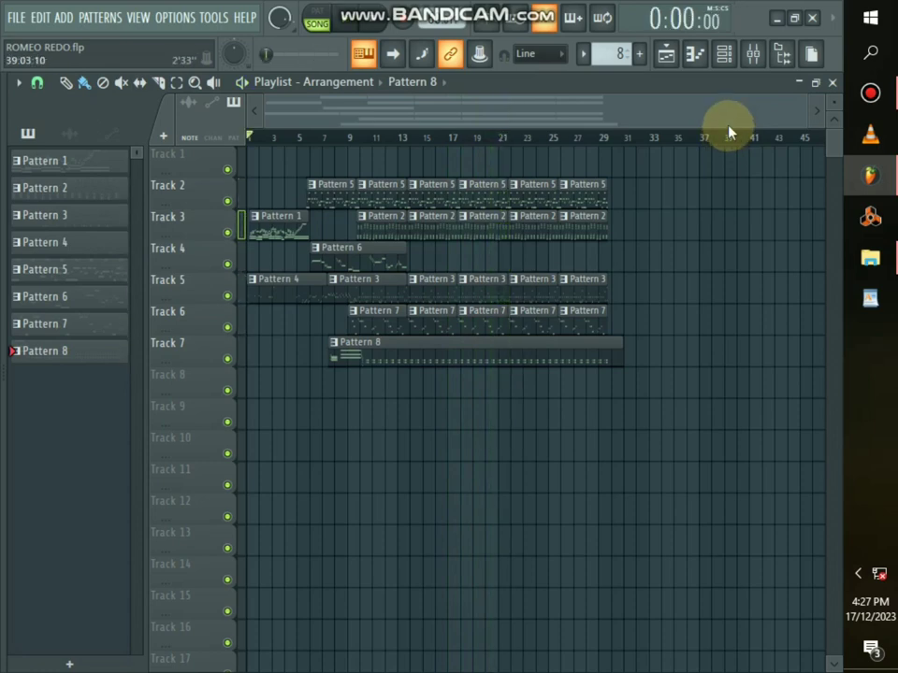